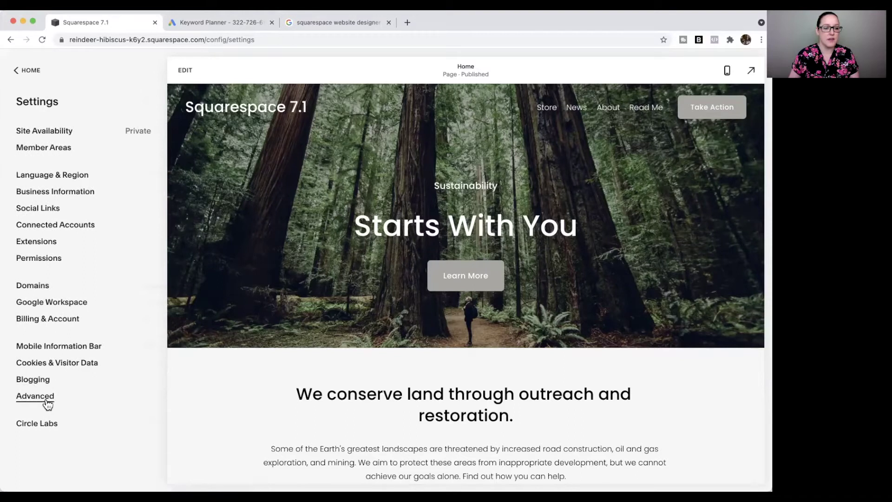
Enable HSTS Secure in the site's SSL settings, save it, and move over to Keyword Planner
{"action": "left_click", "coordinate": [24, 214]}
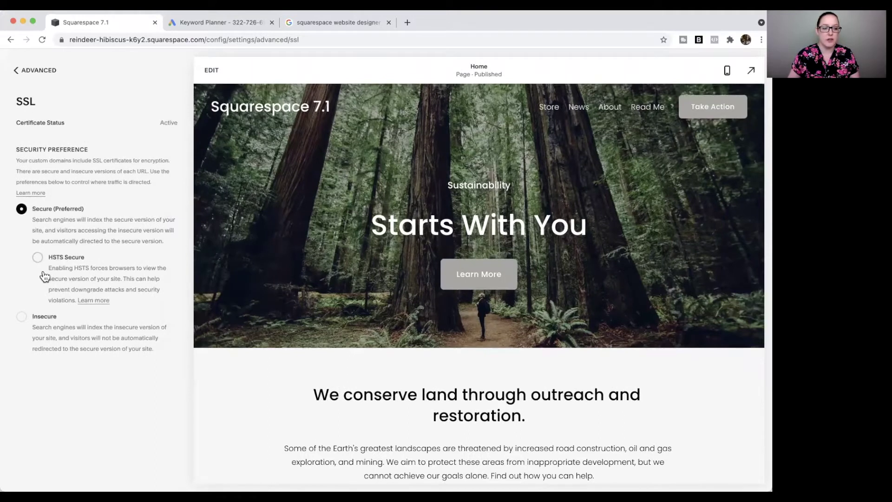
{"action": "left_click", "coordinate": [38, 258]}
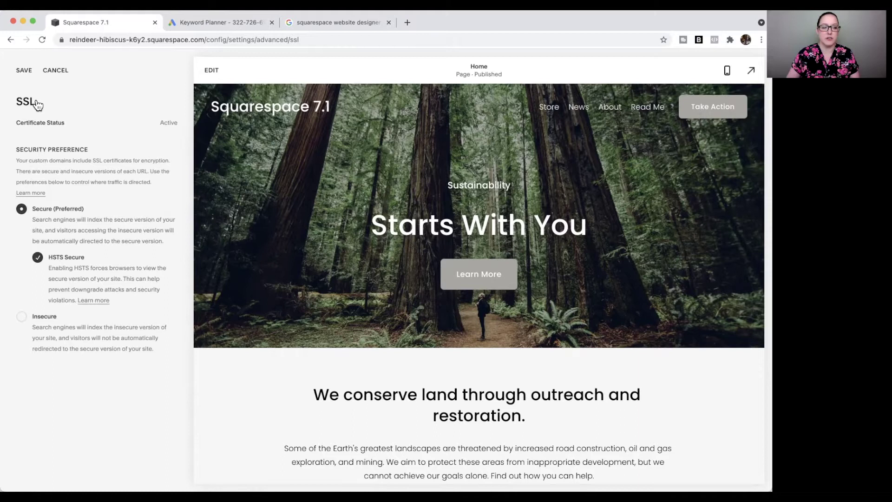
{"action": "left_click", "coordinate": [24, 71]}
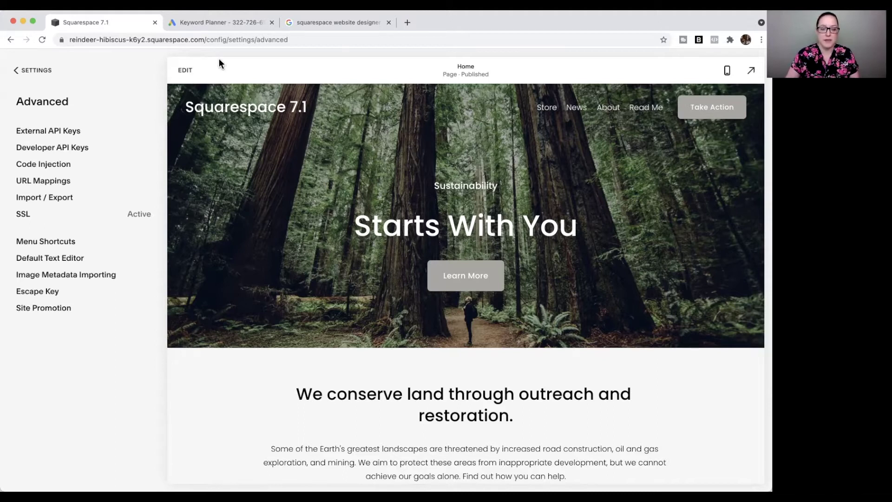
{"action": "left_click", "coordinate": [226, 28]}
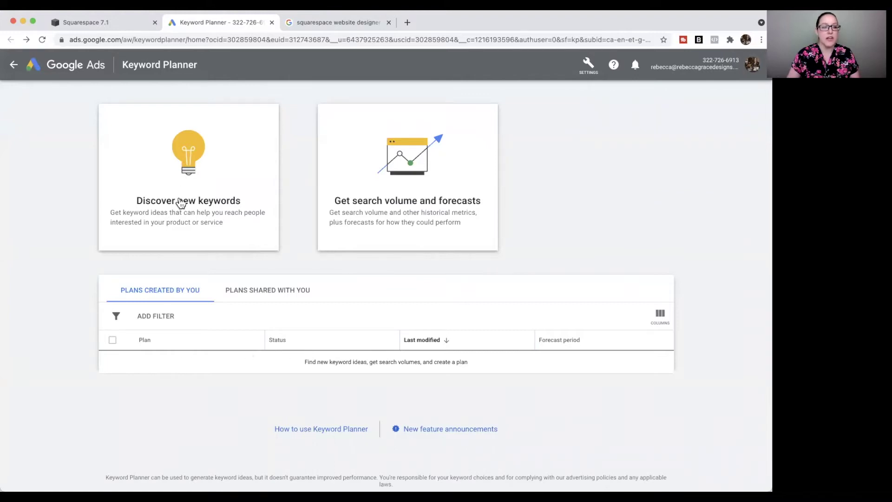
Discover new keywords seeded with 'Squarespace Website Designer' and get the keyword ideas
{"action": "left_click", "coordinate": [200, 161]}
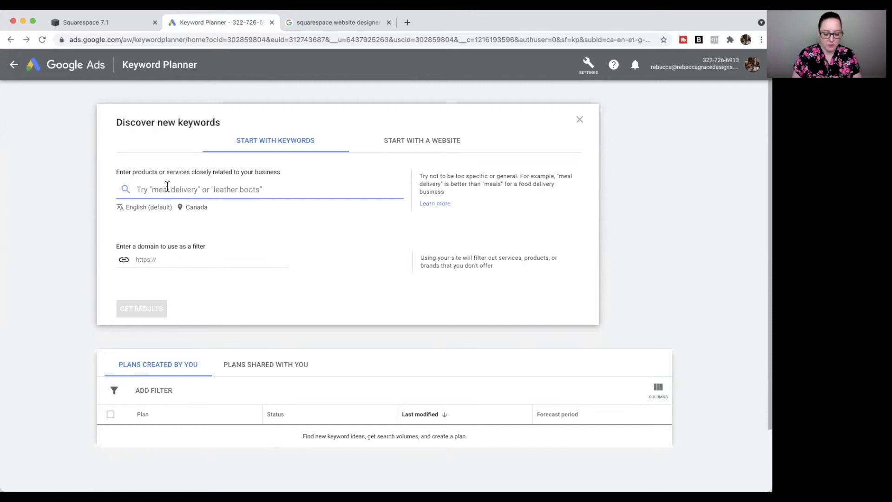
{"action": "type", "text": "Squar"}
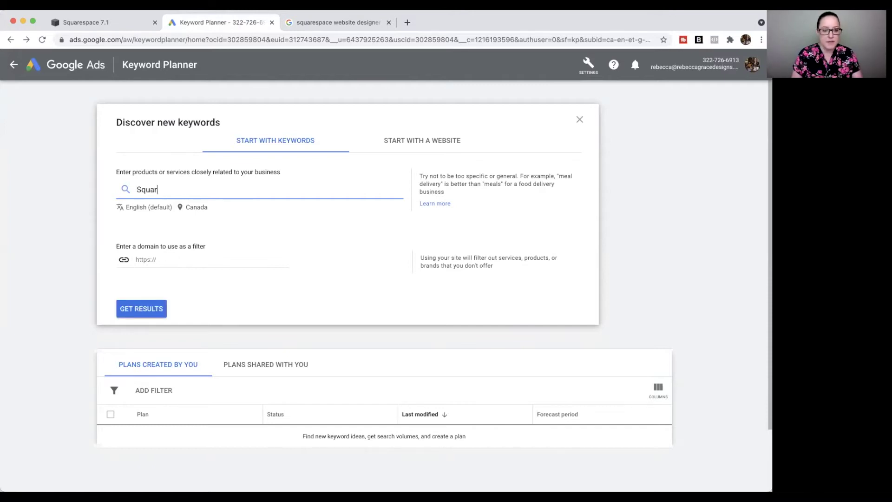
{"action": "type", "text": "espace Webs"}
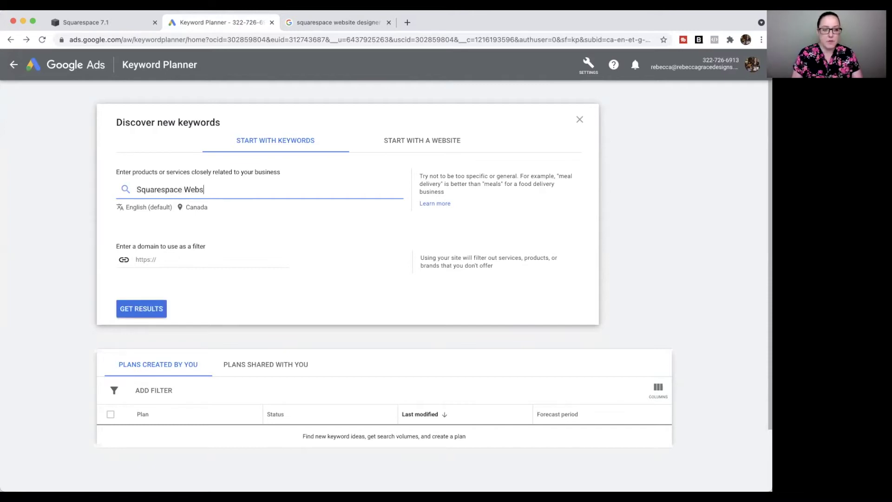
{"action": "type", "text": "ite Designer"}
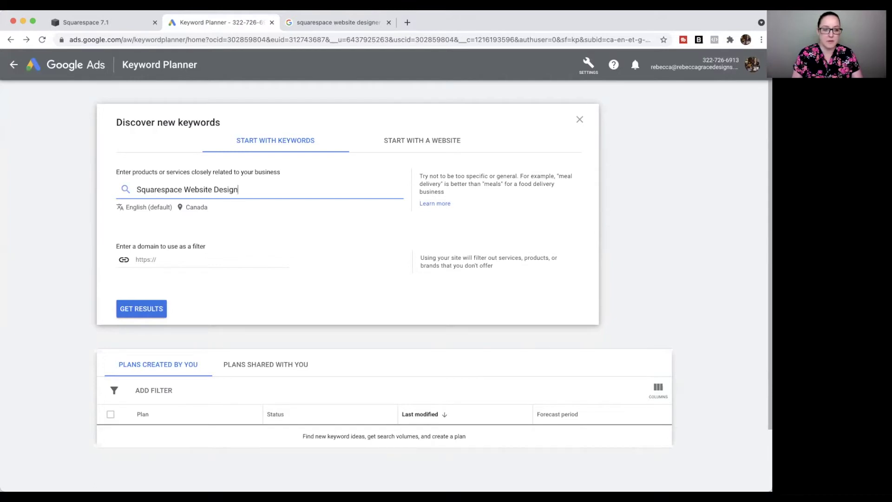
{"action": "left_click", "coordinate": [133, 307]}
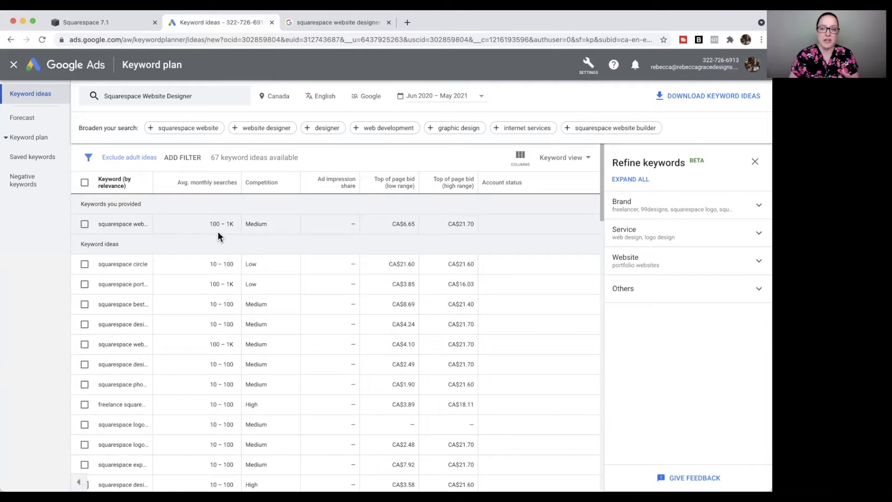
Widen the Keyword column to show full keyword names, then go to the Google results
{"action": "scroll", "coordinate": [218, 231], "scroll_direction": "down", "scroll_amount": 2}
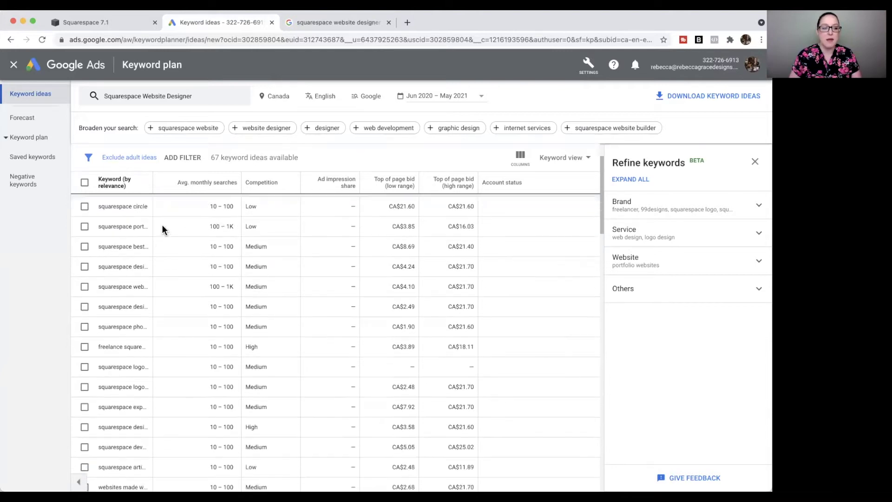
{"action": "left_click_drag", "start_coordinate": [152, 183], "coordinate": [221, 192]}
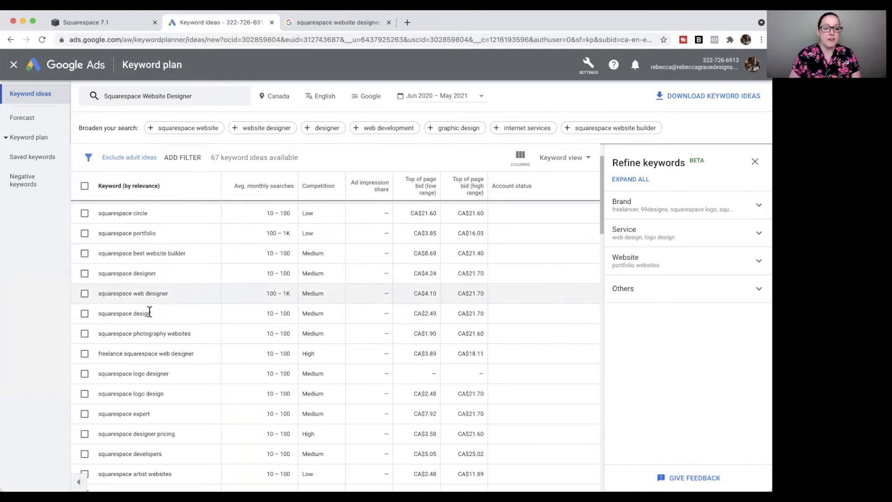
{"action": "scroll", "coordinate": [177, 310], "scroll_direction": "down", "scroll_amount": 1}
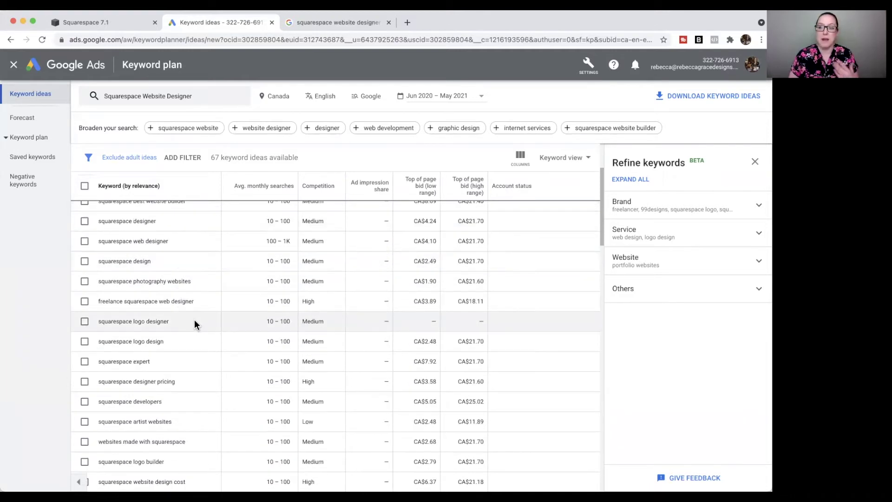
{"action": "scroll", "coordinate": [194, 325], "scroll_direction": "down", "scroll_amount": 1}
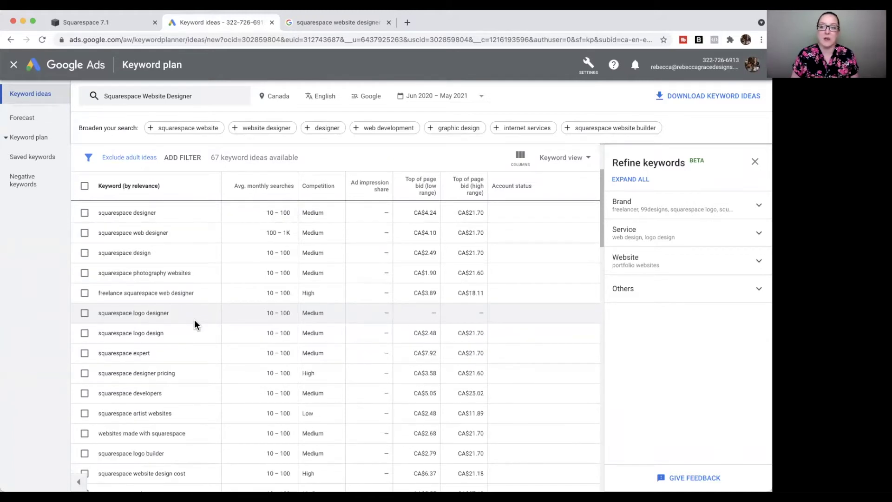
{"action": "scroll", "coordinate": [194, 323], "scroll_direction": "up", "scroll_amount": 3}
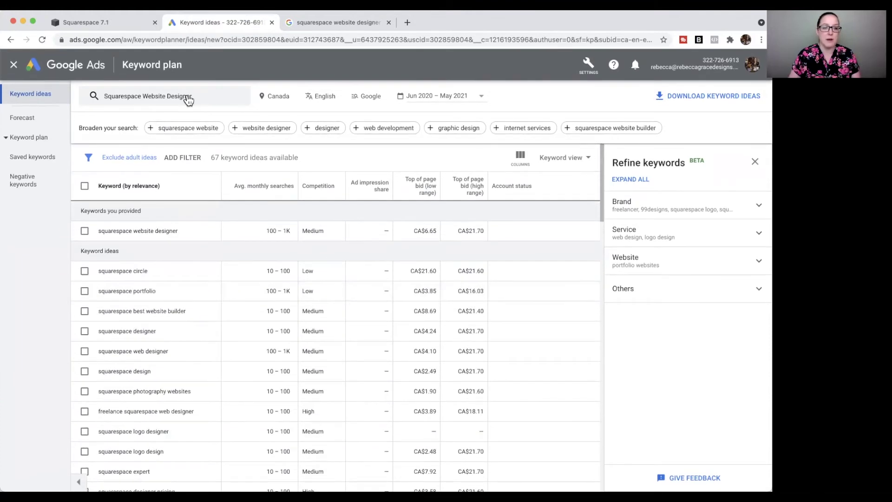
{"action": "left_click", "coordinate": [321, 23]}
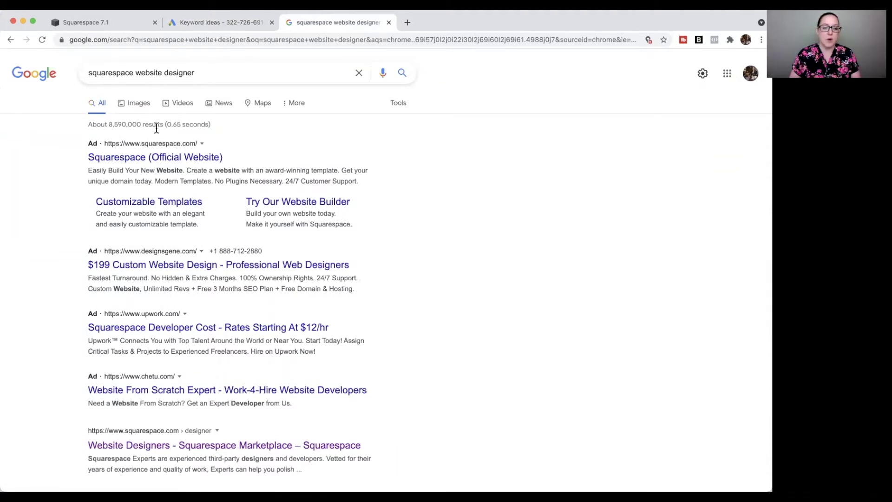
Scroll through the Google results for 'squarespace website designer', then return to Squarespace
{"action": "scroll", "coordinate": [156, 127], "scroll_direction": "down", "scroll_amount": 15}
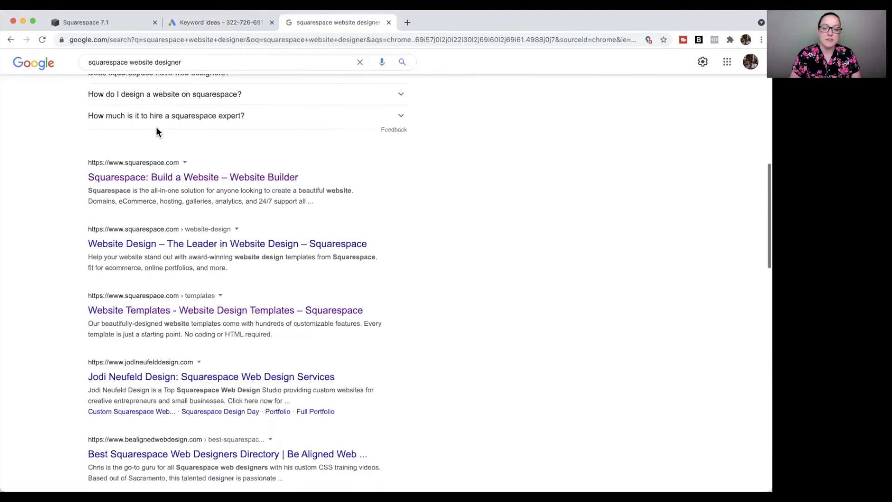
{"action": "scroll", "coordinate": [156, 128], "scroll_direction": "down", "scroll_amount": 15}
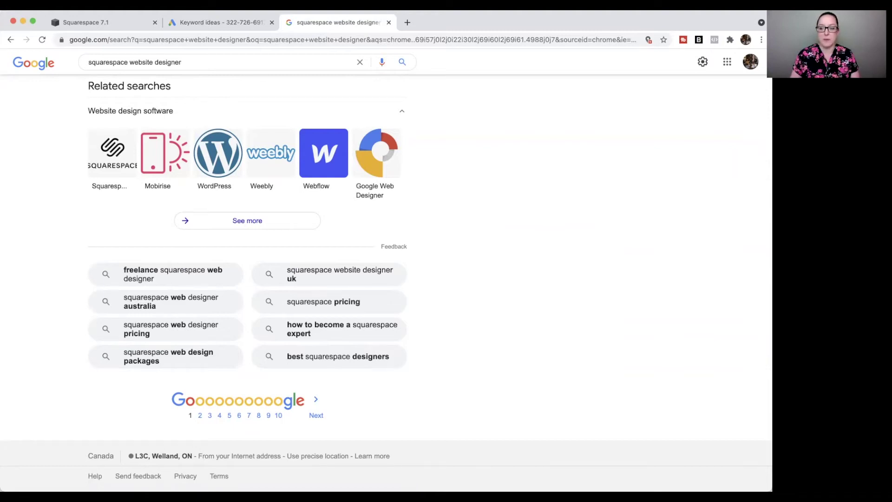
{"action": "left_click", "coordinate": [84, 22]}
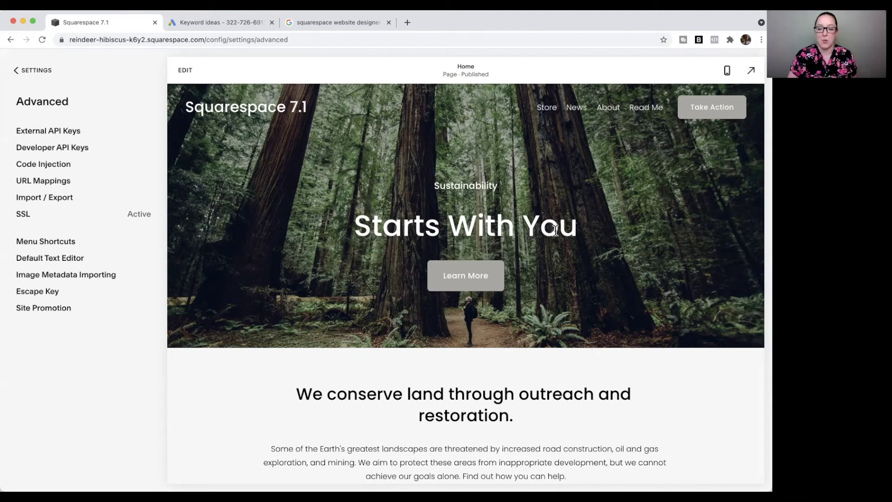
Go back from Advanced settings to the Pages list and open the Store page's settings
{"action": "scroll", "coordinate": [564, 297], "scroll_direction": "down", "scroll_amount": 6}
{"action": "scroll", "coordinate": [528, 326], "scroll_direction": "down", "scroll_amount": 5}
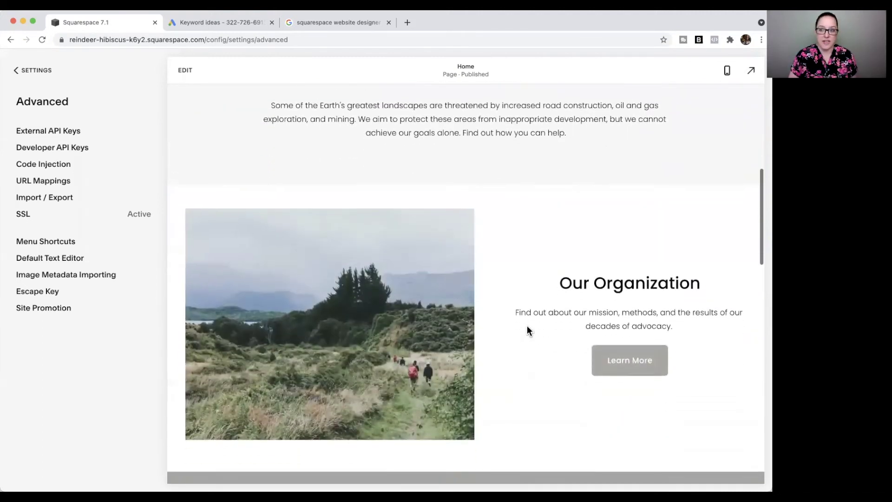
{"action": "scroll", "coordinate": [527, 327], "scroll_direction": "up", "scroll_amount": 11}
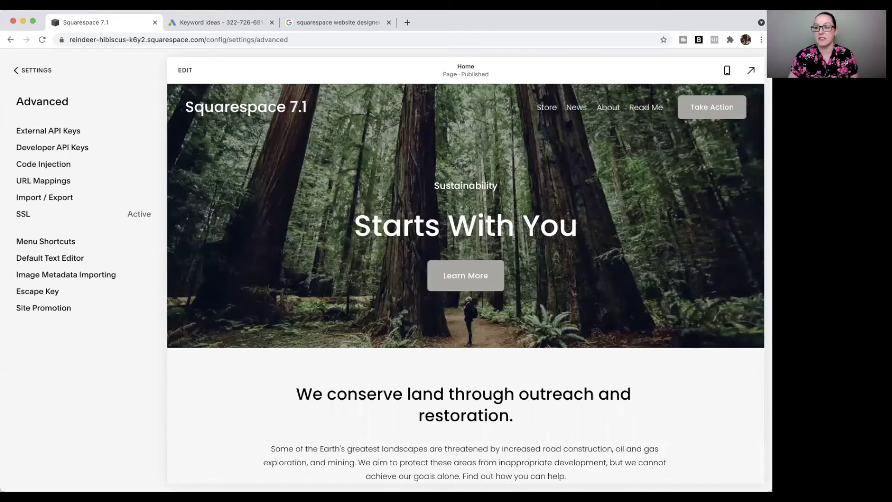
{"action": "left_click", "coordinate": [31, 71]}
{"action": "left_click", "coordinate": [29, 70]}
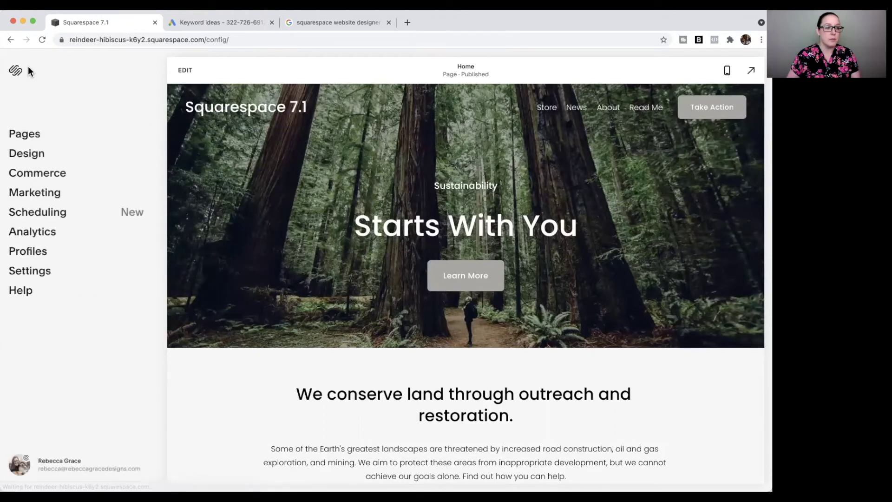
{"action": "left_click", "coordinate": [32, 132]}
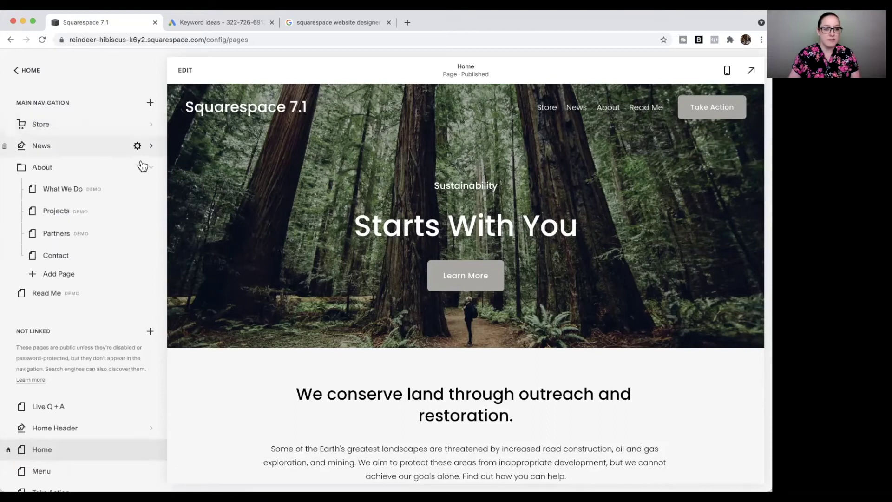
{"action": "left_click", "coordinate": [137, 124]}
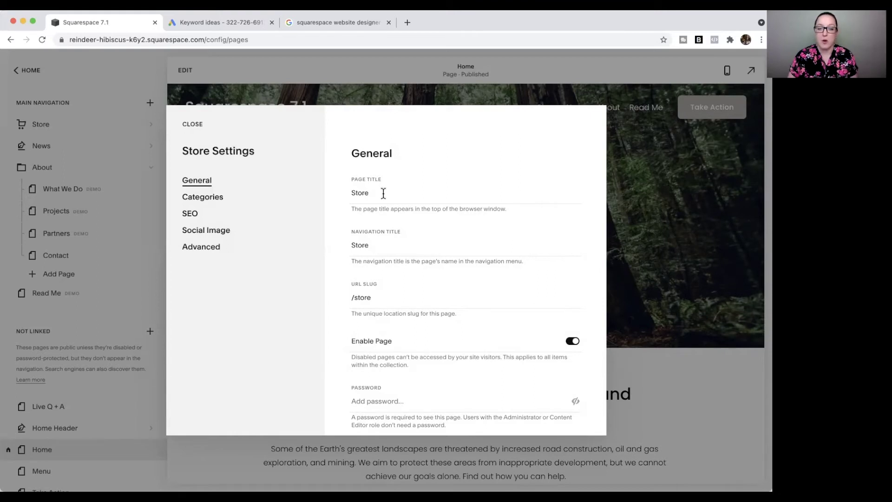
Scroll the Store page's General settings, then open its SEO section showing title 'Store 1'
{"action": "scroll", "coordinate": [383, 192], "scroll_direction": "down", "scroll_amount": 2}
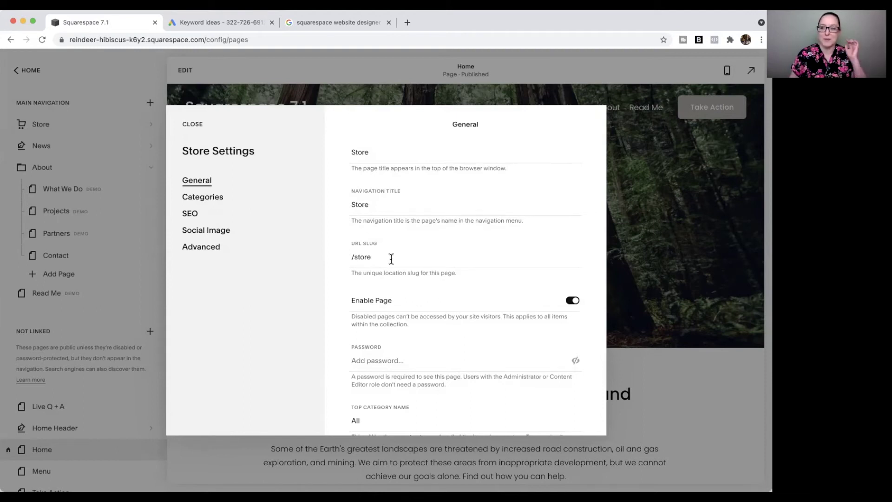
{"action": "scroll", "coordinate": [390, 257], "scroll_direction": "down", "scroll_amount": 1}
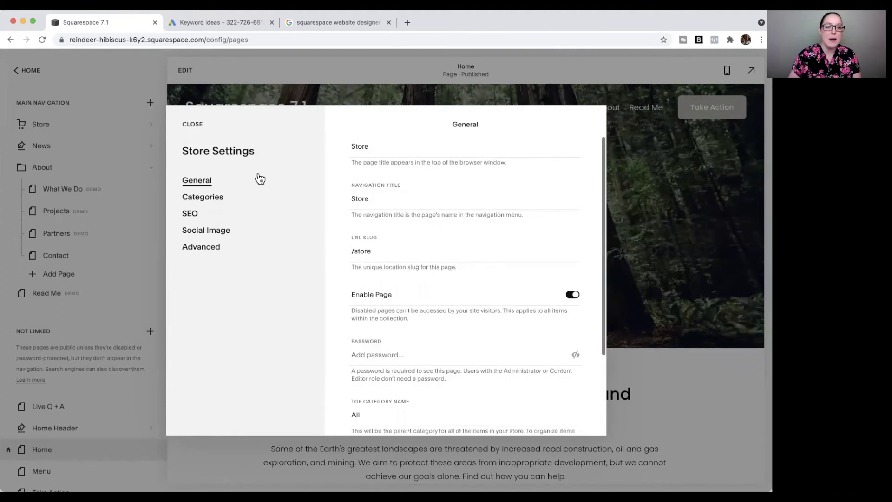
{"action": "left_click", "coordinate": [192, 219]}
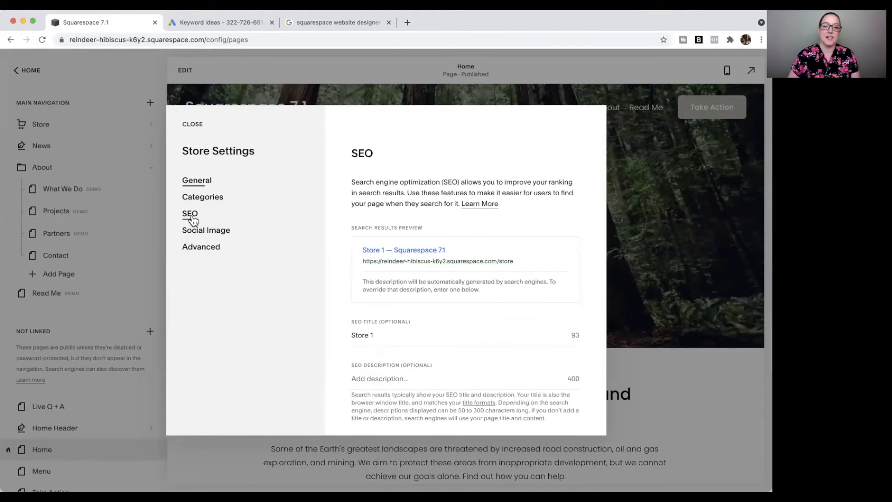
Check the Store search preview 'Store 1 — Squarespace 7.1', then close the Store settings
{"action": "scroll", "coordinate": [372, 272], "scroll_direction": "down", "scroll_amount": 1}
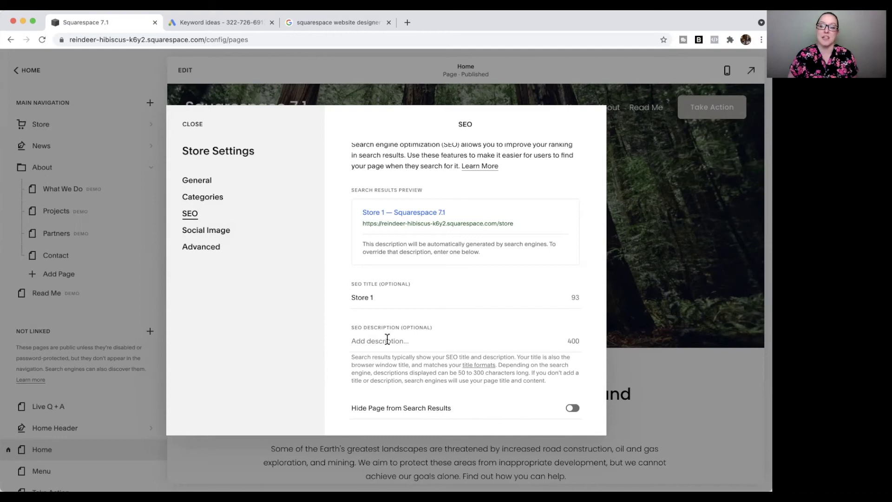
{"action": "left_click", "coordinate": [193, 125]}
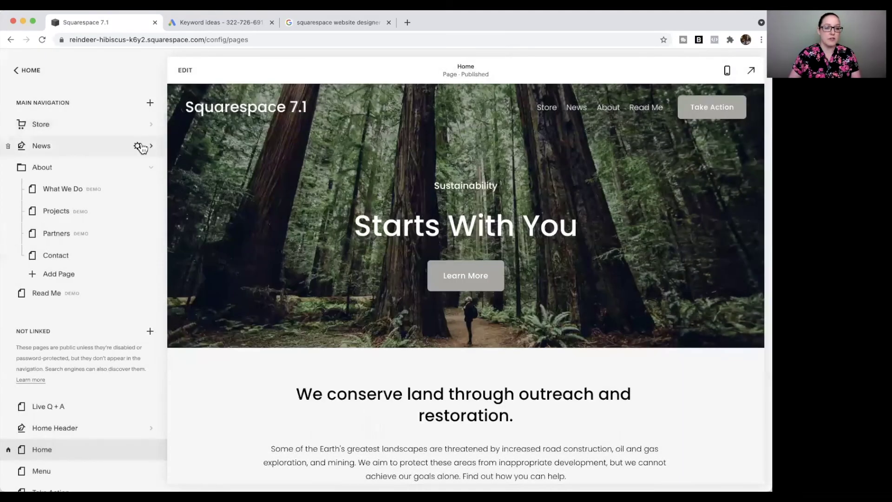
{"action": "left_click", "coordinate": [137, 148]}
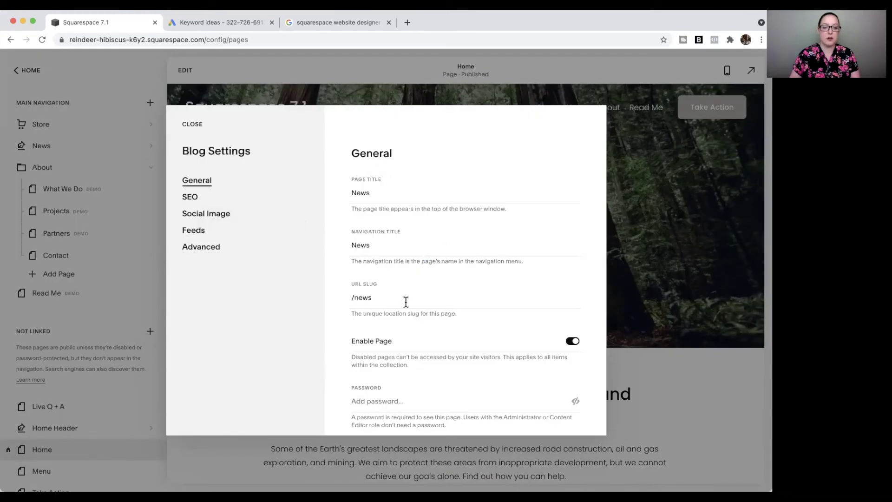
{"action": "left_click", "coordinate": [195, 199]}
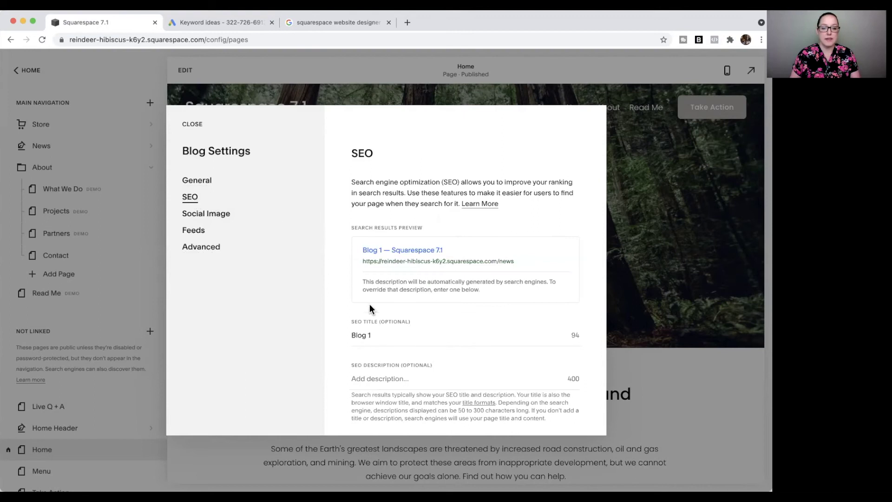
{"action": "left_click", "coordinate": [203, 124]}
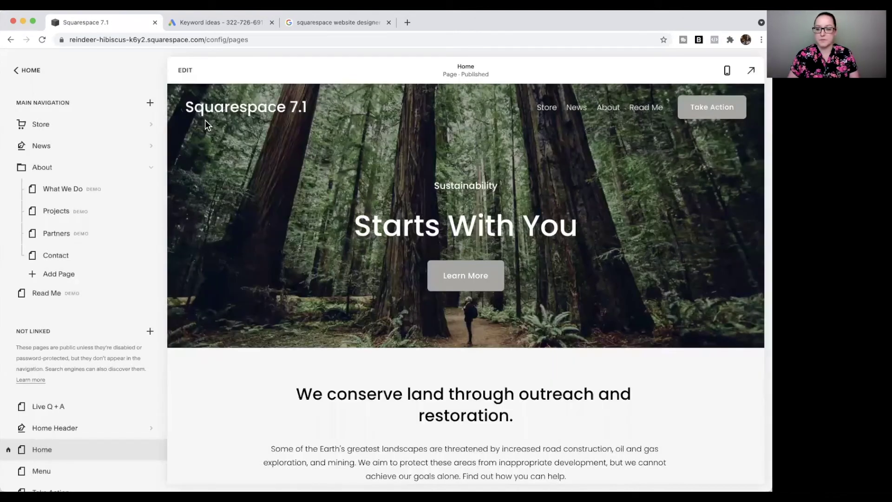
{"action": "scroll", "coordinate": [137, 241], "scroll_direction": "down", "scroll_amount": 3}
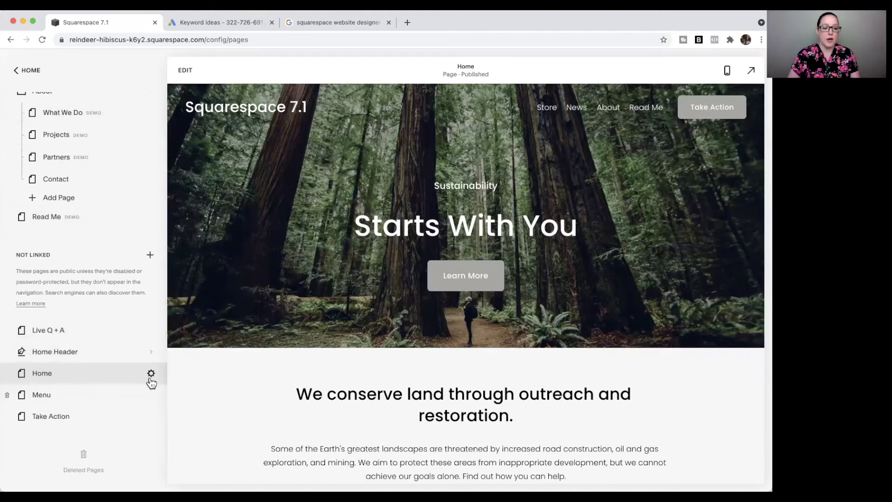
From the Home page's SEO settings, open the website-wide SEO settings with title format %s
{"action": "left_click", "coordinate": [151, 374]}
{"action": "scroll", "coordinate": [424, 331], "scroll_direction": "down", "scroll_amount": 2}
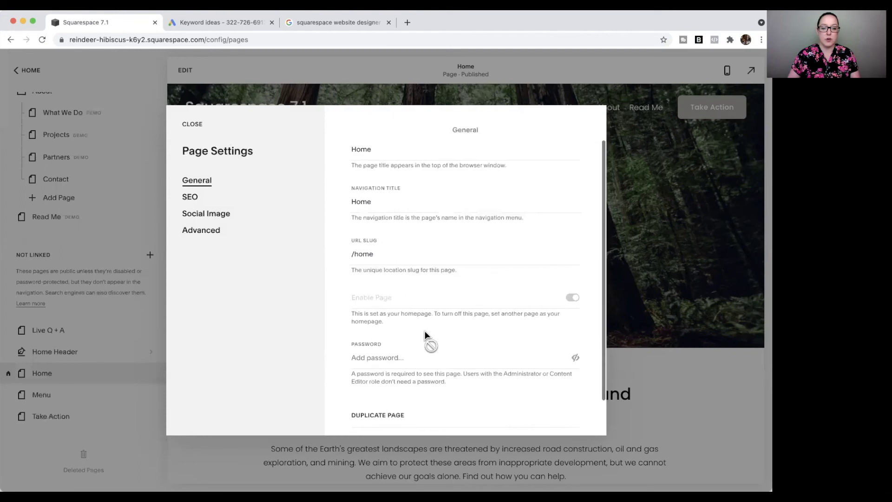
{"action": "left_click", "coordinate": [193, 197]}
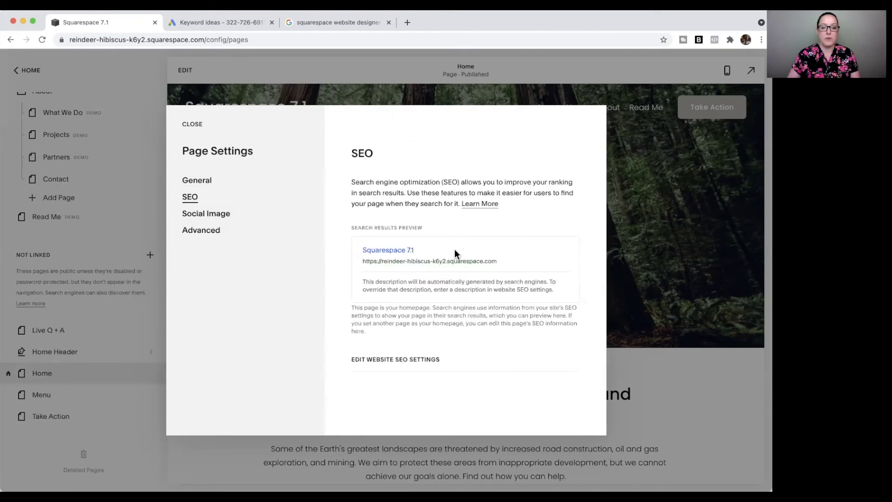
{"action": "left_click", "coordinate": [399, 359]}
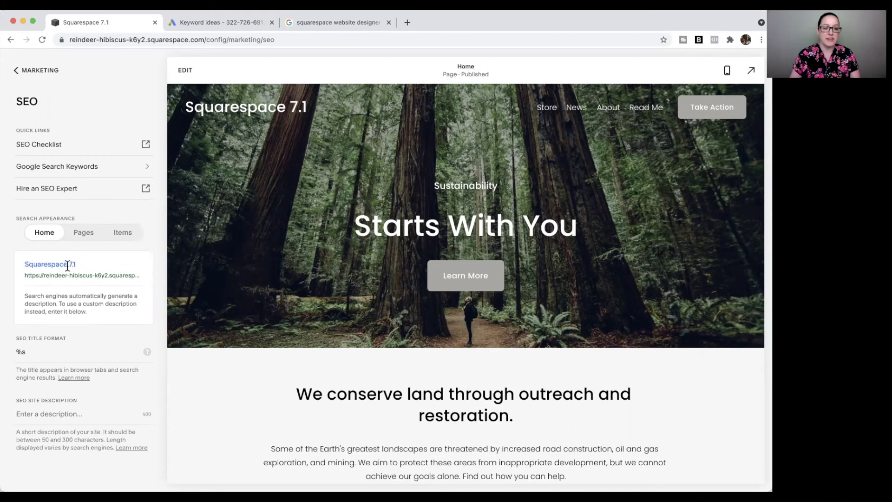
Change the home SEO title format to '%s | Squarespace Expert' and view the Pages format %p — %s
{"action": "left_click", "coordinate": [37, 351]}
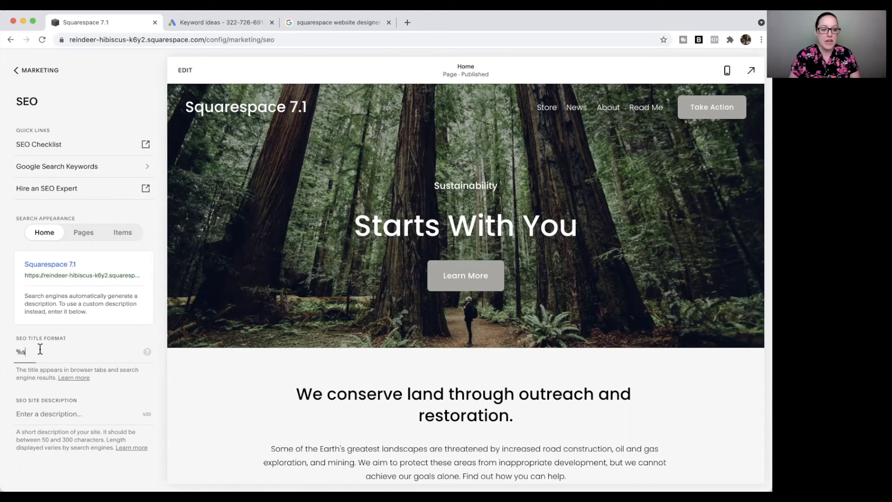
{"action": "type", "text": "| Sq"}
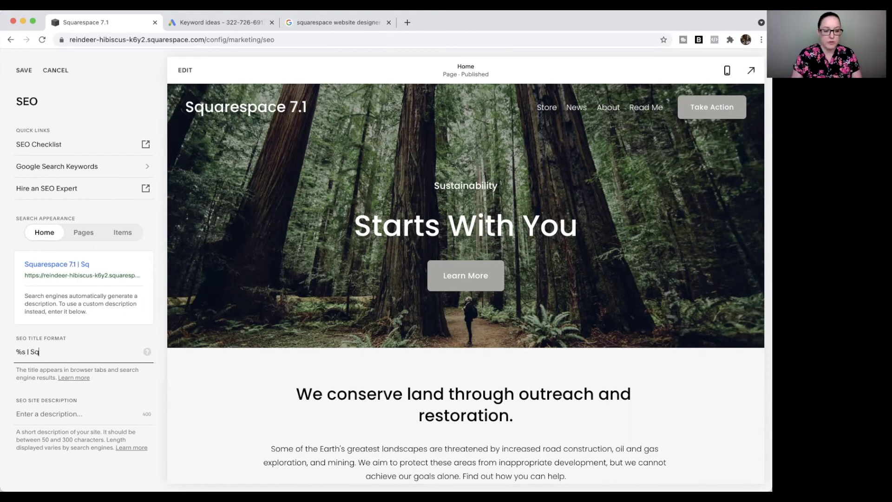
{"action": "type", "text": "uarespace E"}
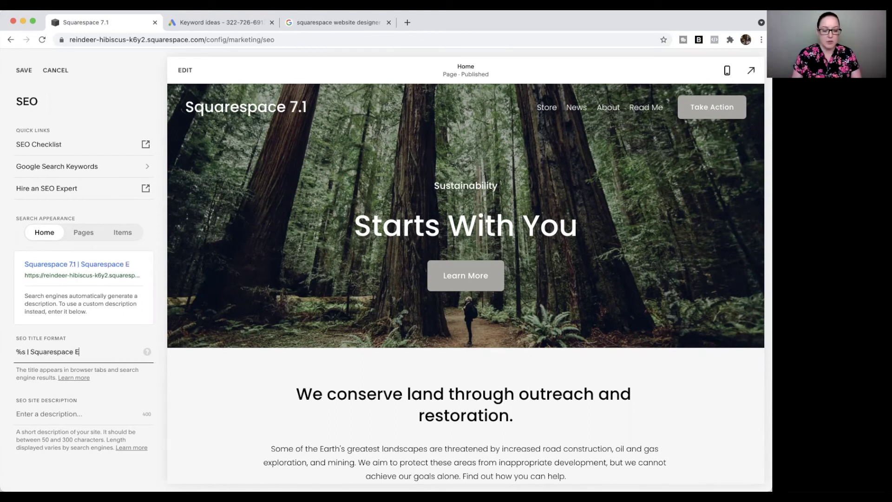
{"action": "type", "text": "xpert"}
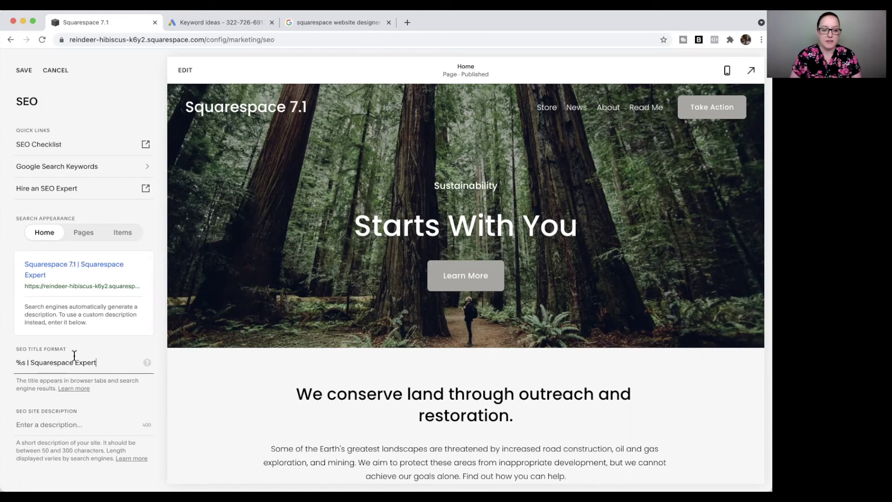
{"action": "left_click", "coordinate": [76, 425]}
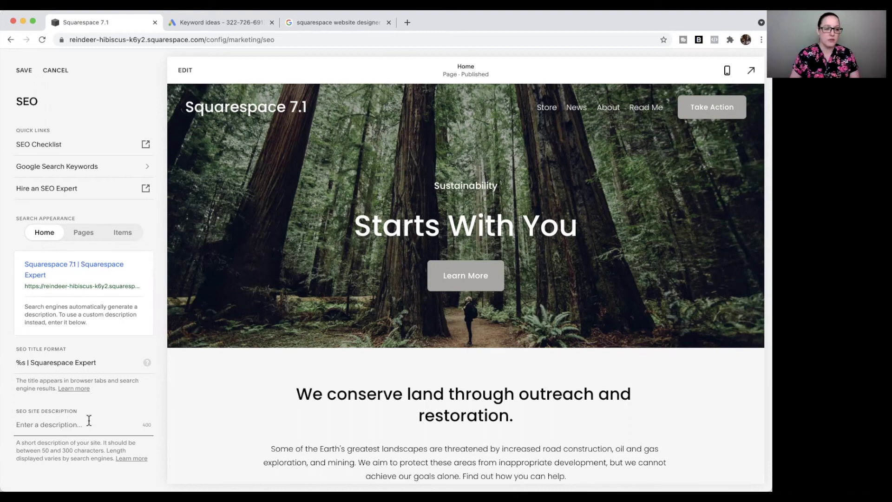
{"action": "left_click", "coordinate": [86, 233]}
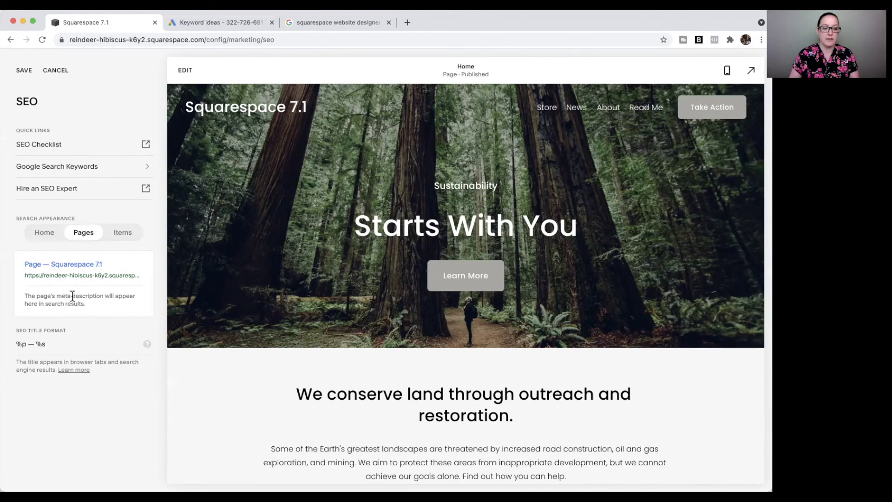
Inspect the Pages title preview and Items format %i — %s, then save the SEO settings
{"action": "left_click_drag", "start_coordinate": [43, 264], "coordinate": [109, 266]}
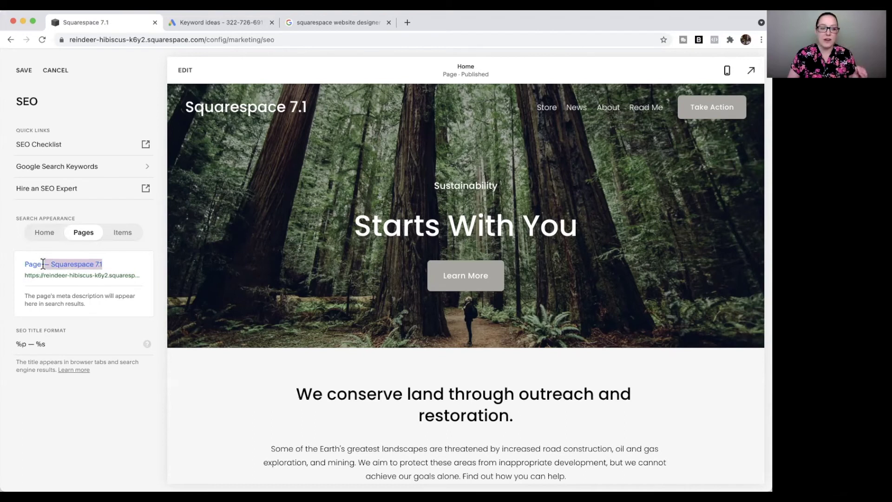
{"action": "left_click_drag", "start_coordinate": [43, 264], "coordinate": [110, 263]}
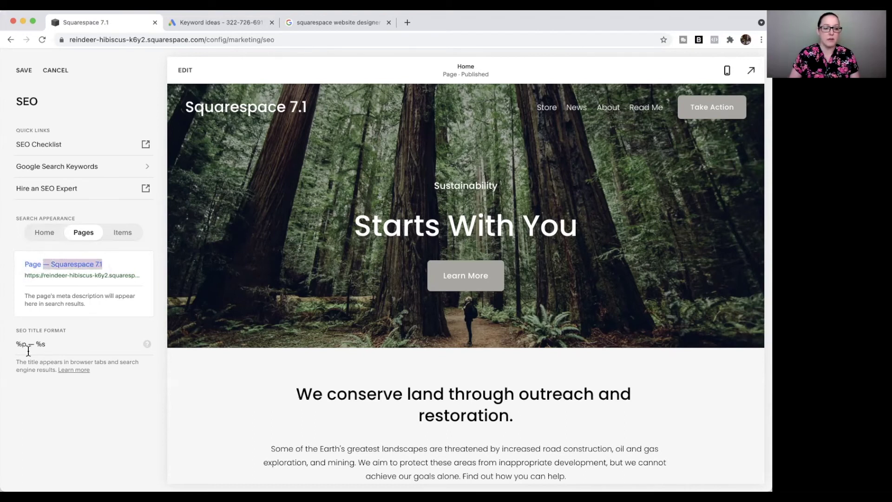
{"action": "left_click", "coordinate": [125, 238]}
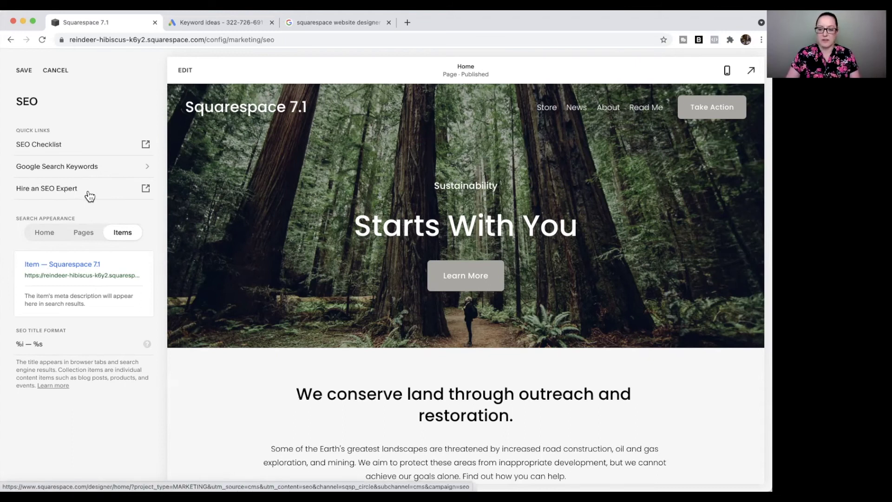
{"action": "left_click", "coordinate": [29, 71]}
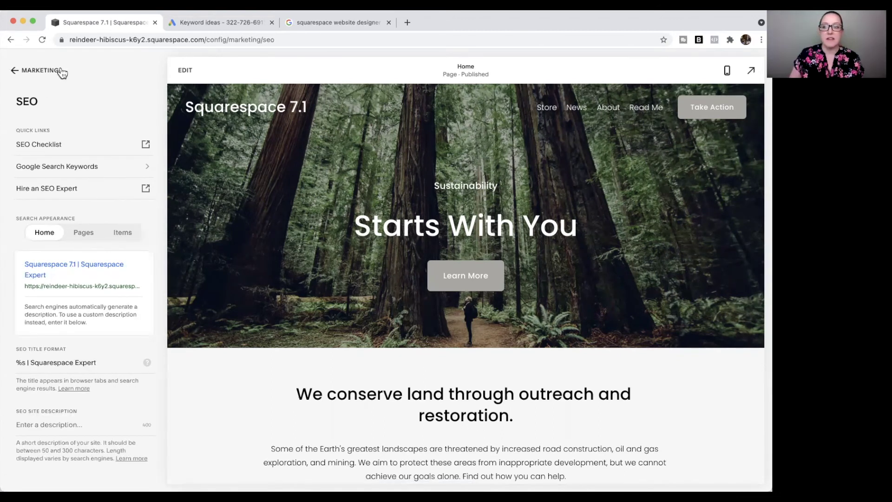